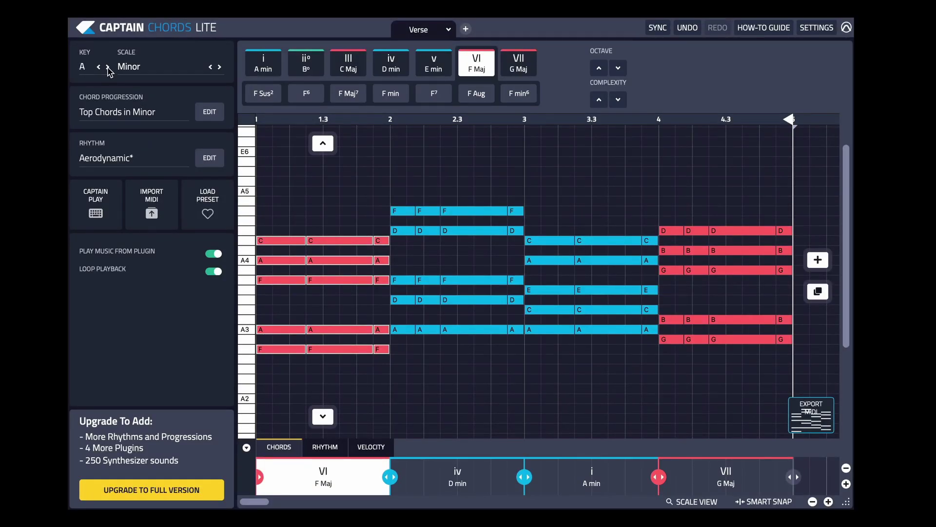
Step: Set the key to B Major, invert the first chord up and make the second D# minor
left_click(108, 68)
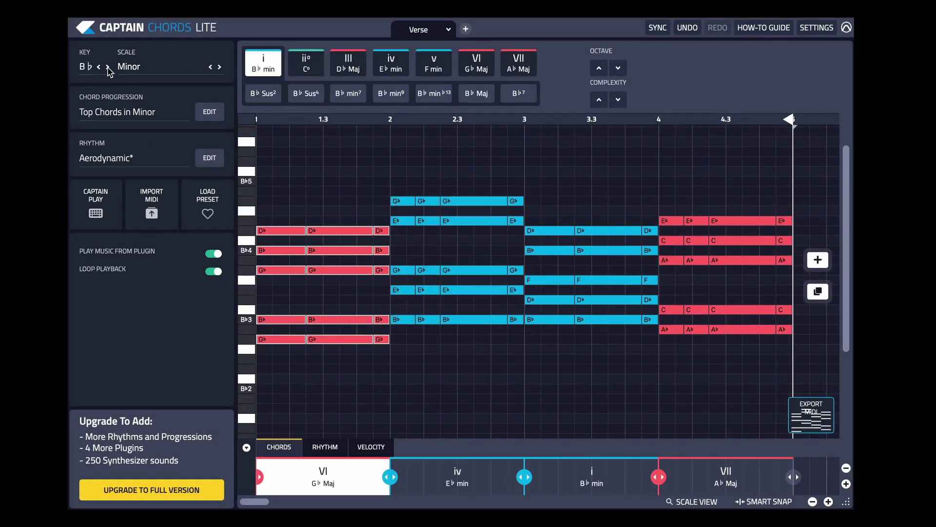
left_click(107, 68)
left_click(211, 68)
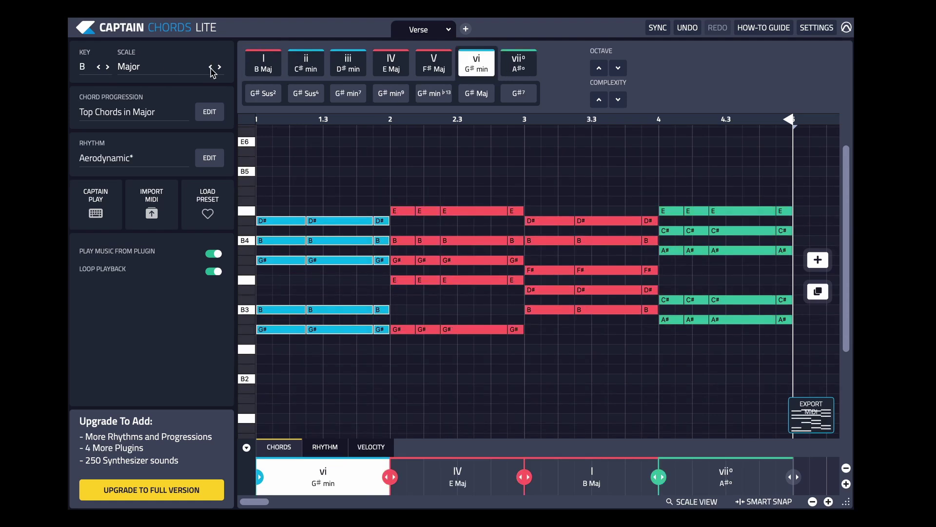
left_click(319, 145)
left_click(446, 182)
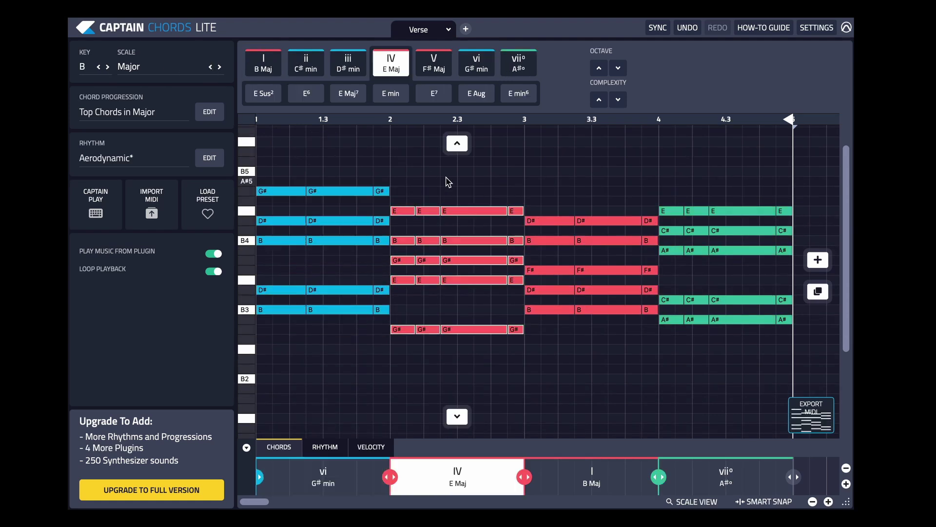
left_click(346, 63)
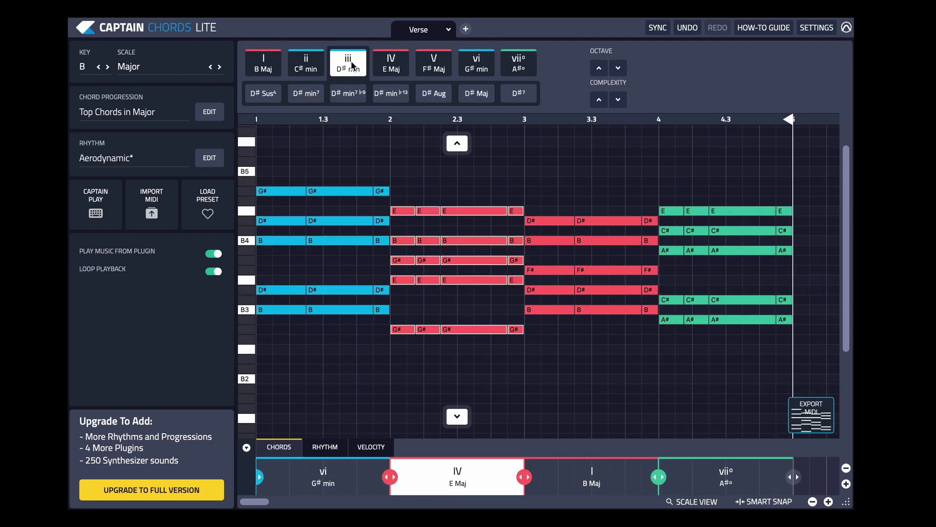
Step: Load the I-IV-V-IV preset progression and bring up the list of rhythm presets
left_click(214, 112)
left_click(282, 87)
scroll(286, 147, "down", 2)
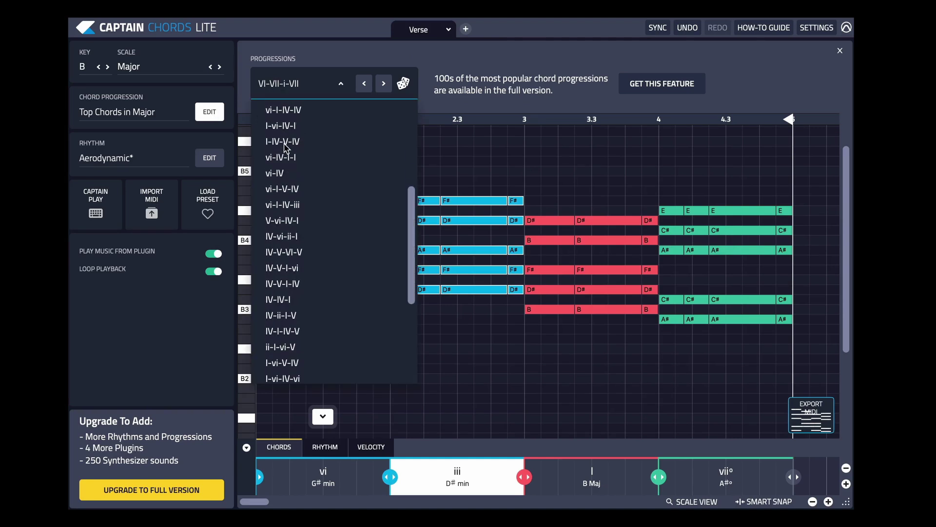
left_click(284, 143)
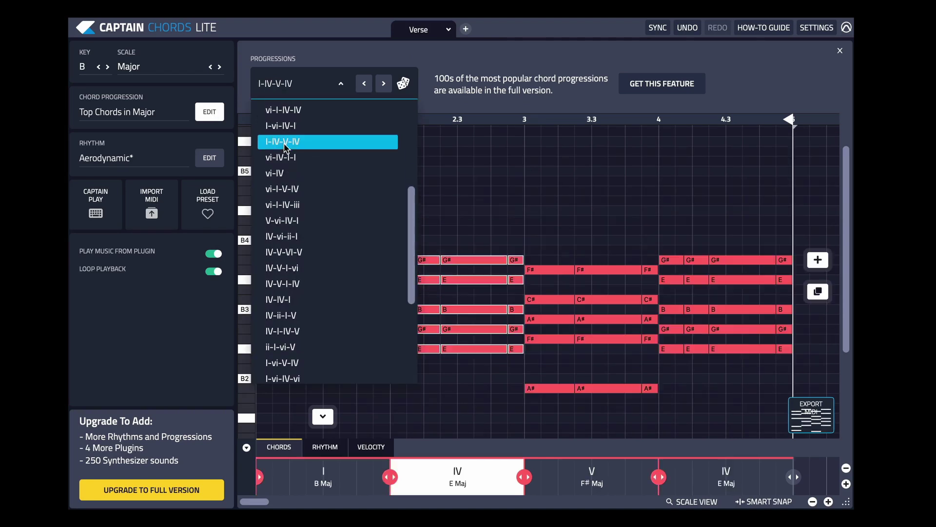
left_click(209, 158)
left_click(280, 87)
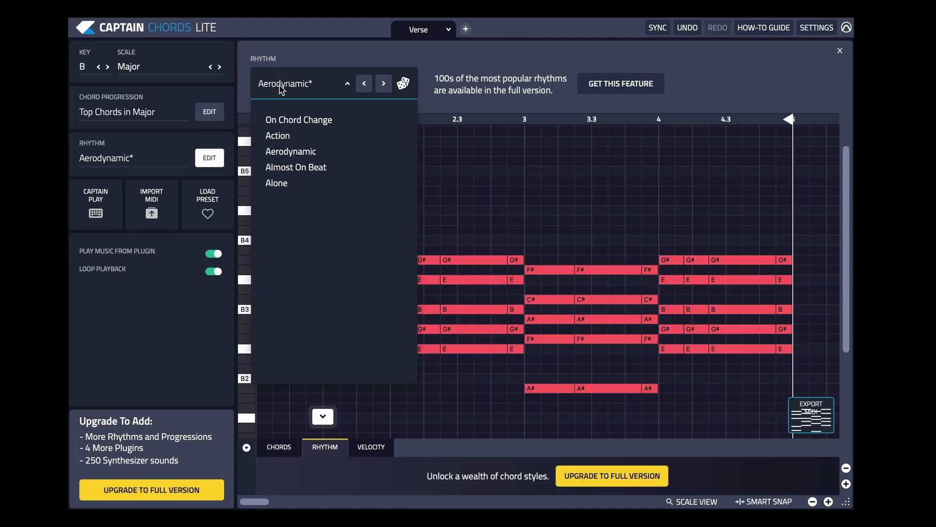
Step: Apply the Action rhythm, then list Pro Tools' included apps and plugins in Avid Link
left_click(284, 136)
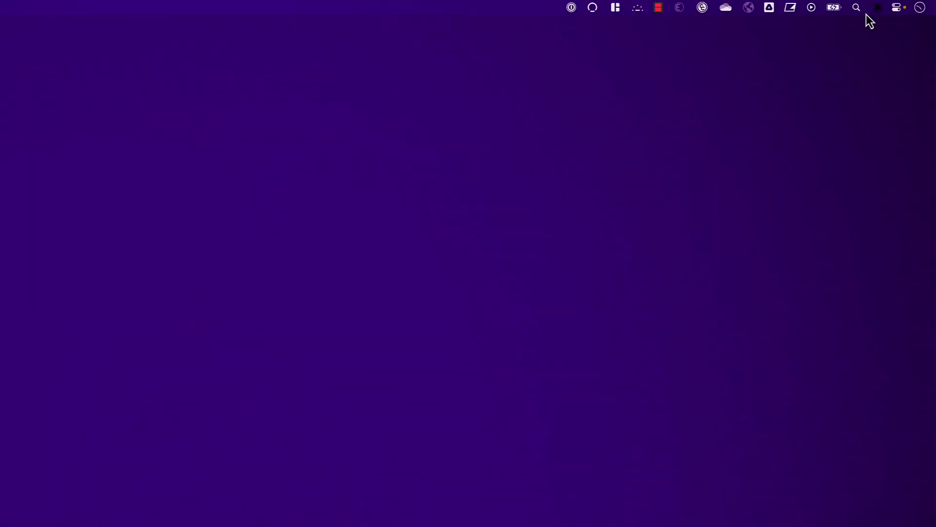
left_click(877, 8)
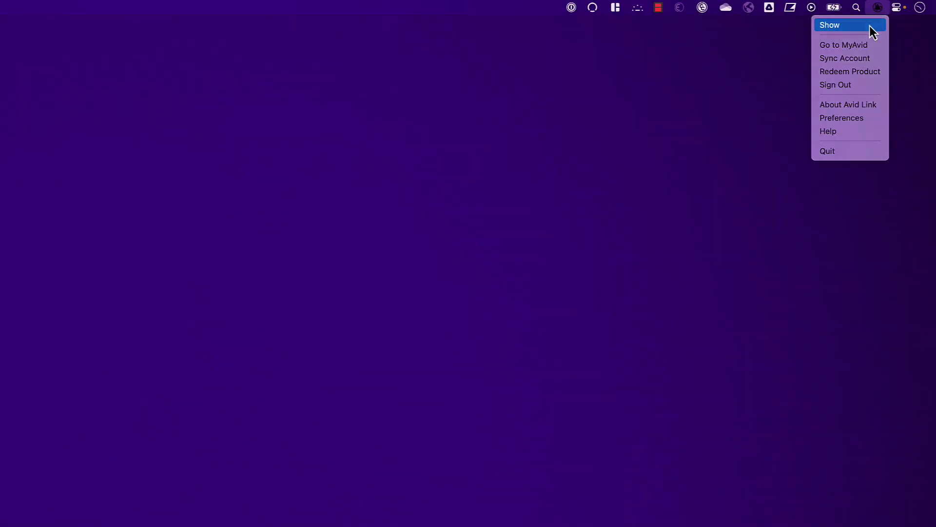
left_click(872, 25)
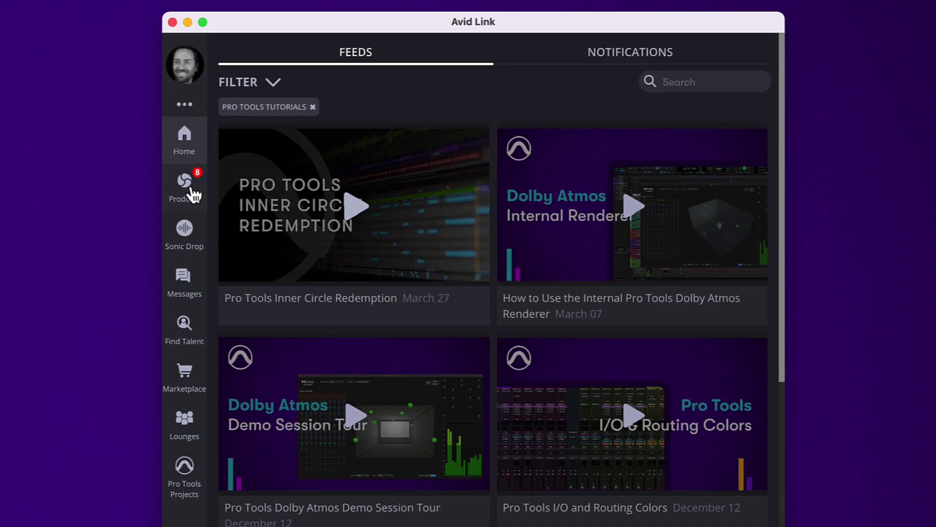
left_click(254, 223)
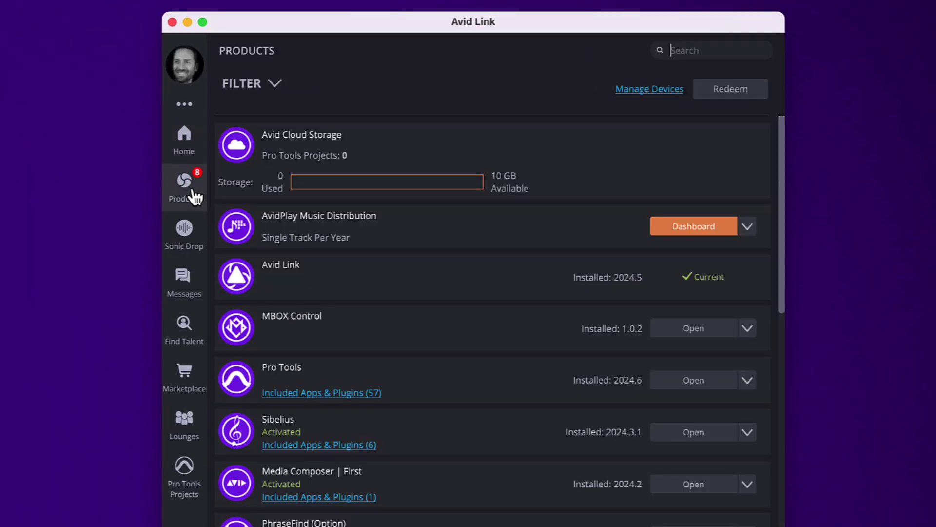
left_click(347, 394)
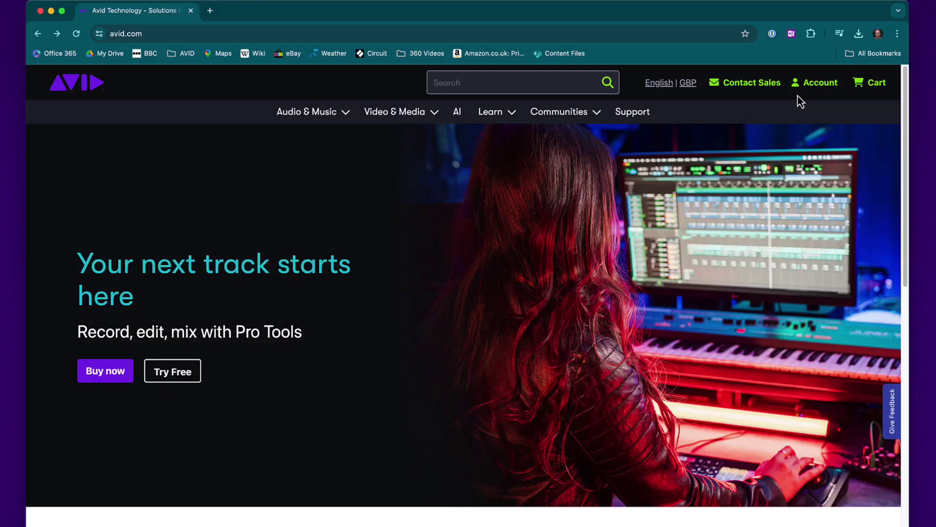
Step: Go to the account's My Products page and expand the Pro Tools Ultimate details
mouse_move(824, 96)
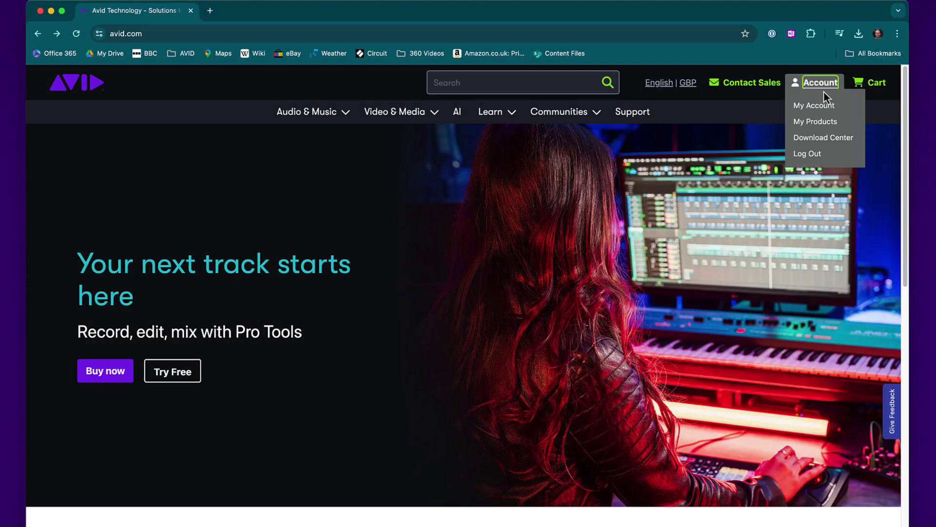
left_click(825, 123)
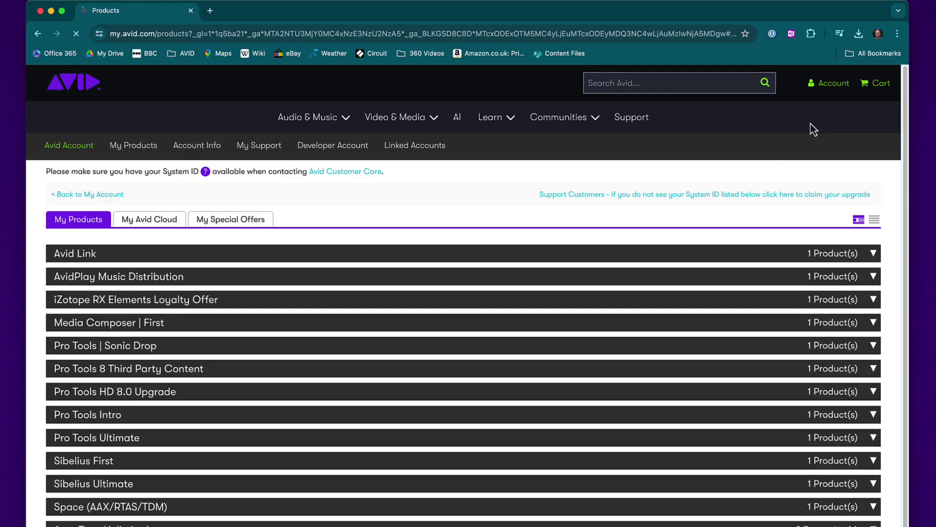
left_click(126, 441)
scroll(128, 446, "down", 4)
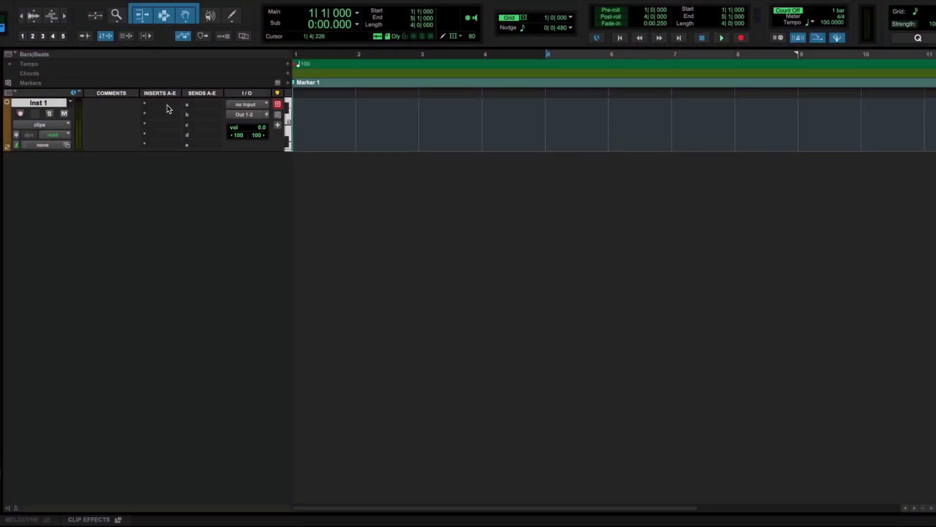
Step: Insert Captain Chords Lite on the Inst 1 track as a MIDI plug-in
left_click(168, 108)
mouse_move(229, 134)
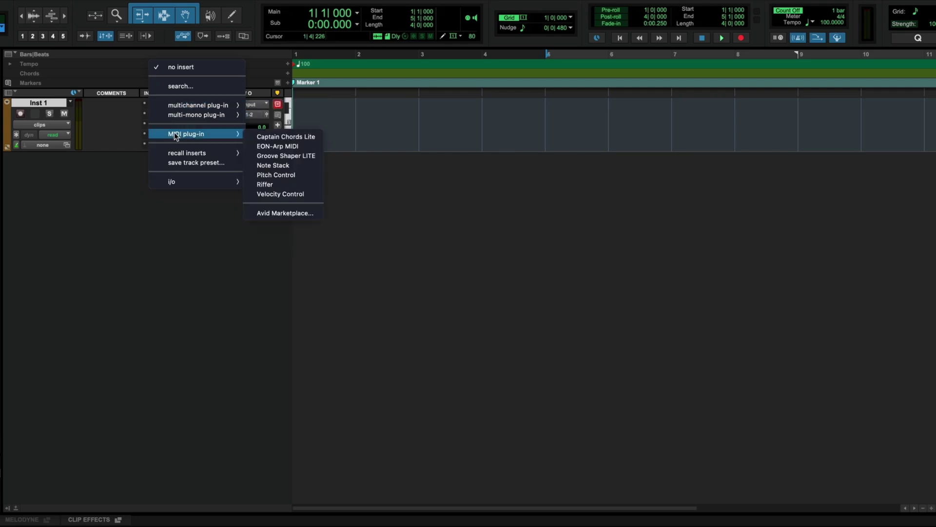
left_click(283, 137)
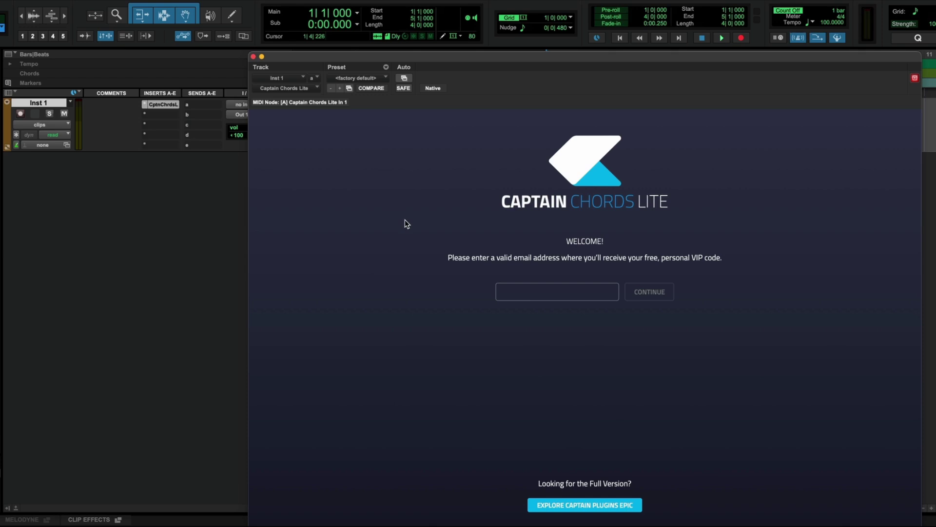
Step: Register with the e-mail address, then enter the emailed VIP code to unlock the plugin
left_click(519, 292)
key("ctrl+v")
left_click(650, 291)
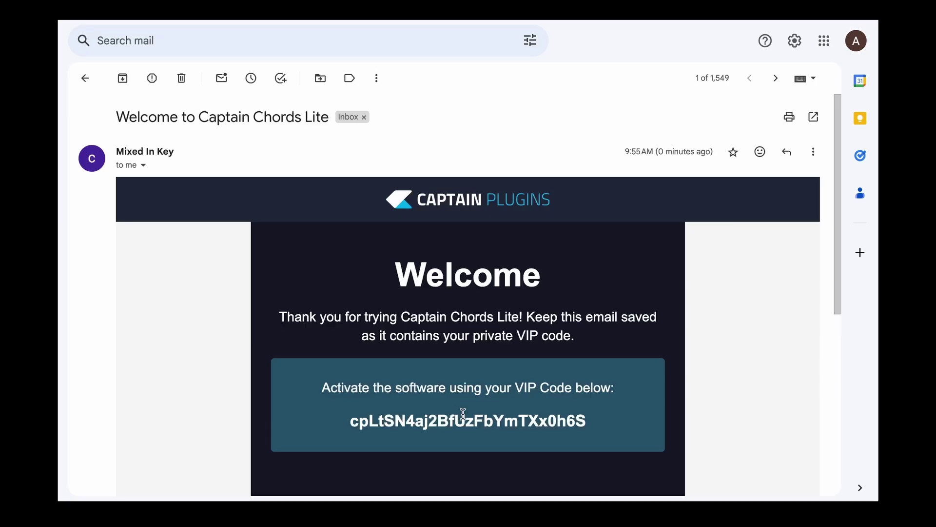
double_click(464, 419)
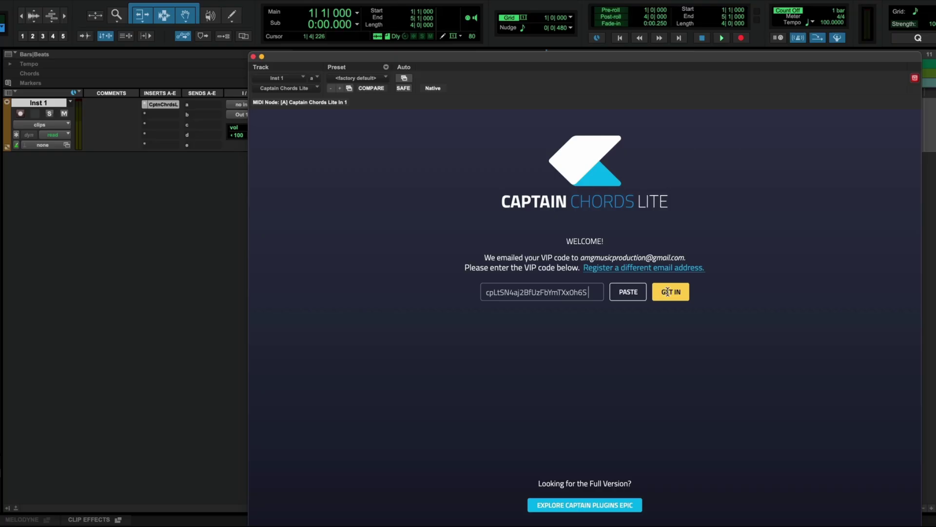
left_click(669, 293)
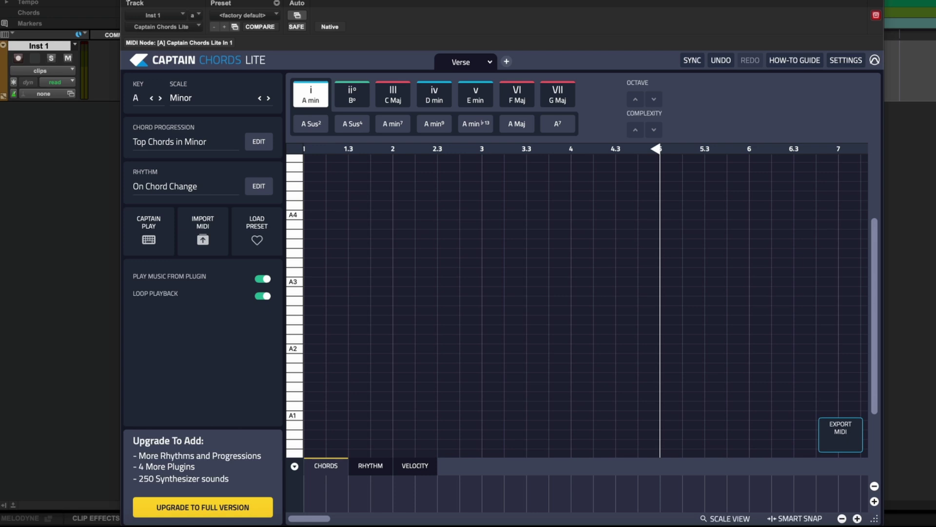
Step: Close Captain Chords Lite, insert Electric88 on Inst 1 and play a test note
key("super+w")
left_click(192, 81)
mouse_move(179, 61)
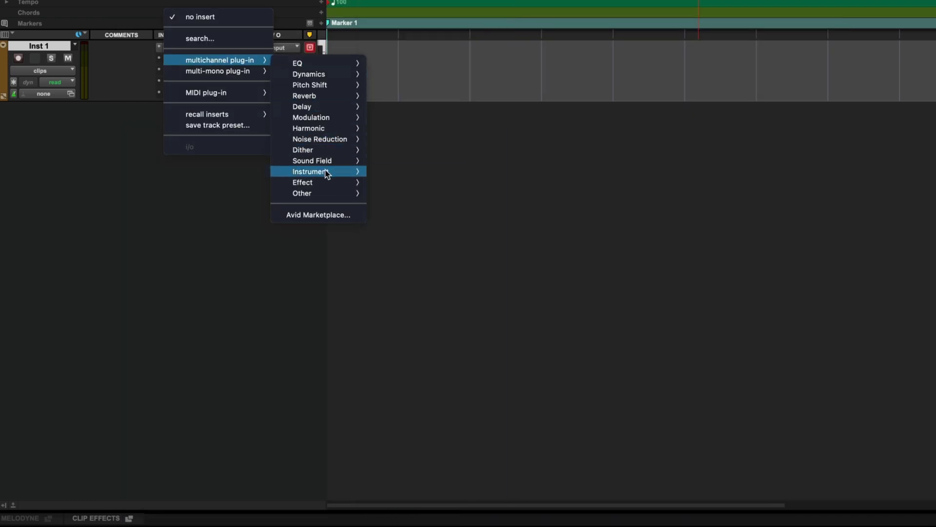
mouse_move(327, 173)
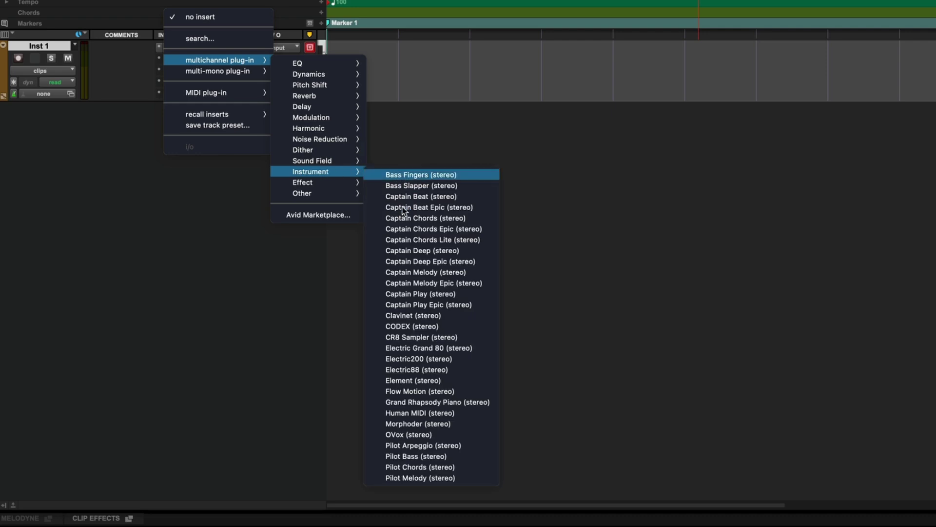
left_click(426, 369)
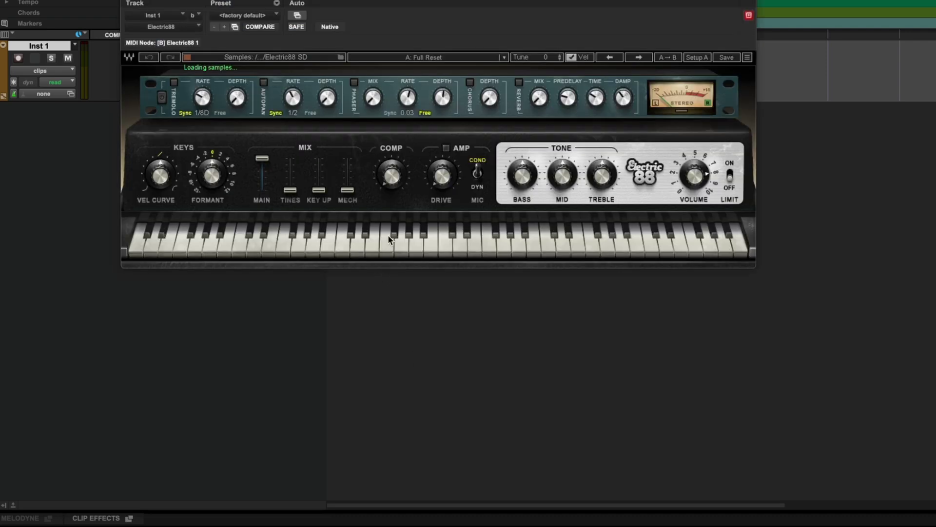
left_click(372, 247)
left_click(173, 48)
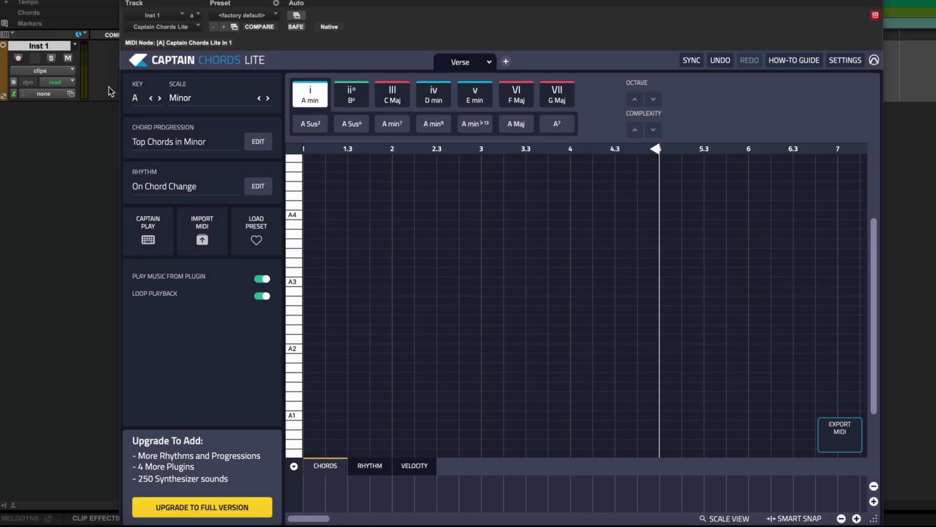
left_click(137, 98)
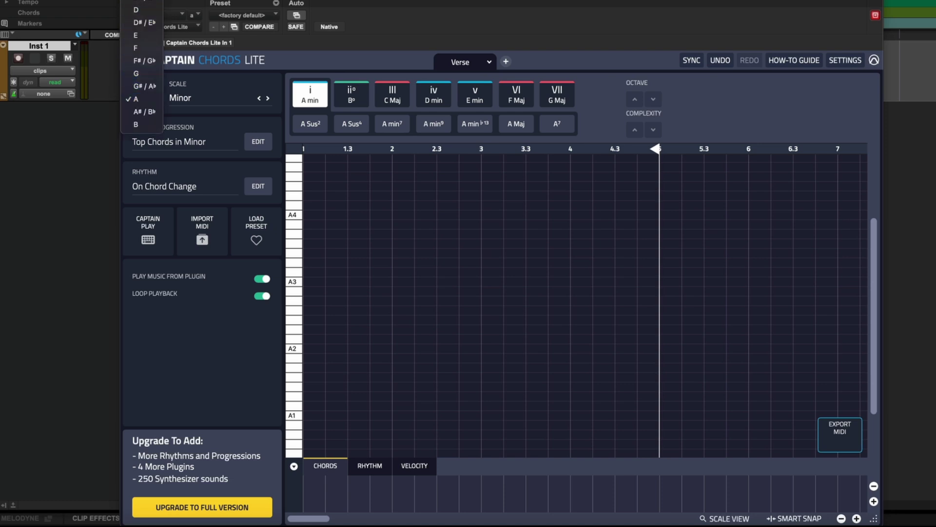
left_click(144, 102)
left_click(204, 96)
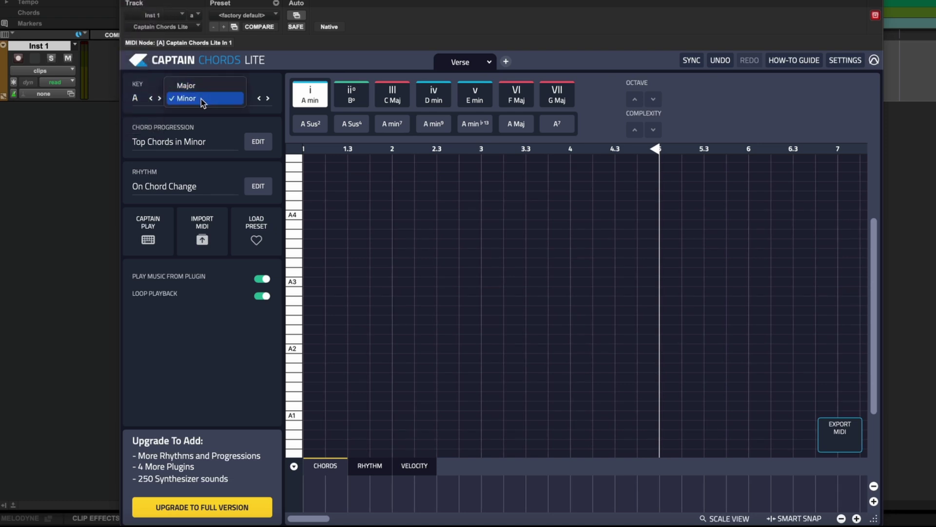
left_click(201, 98)
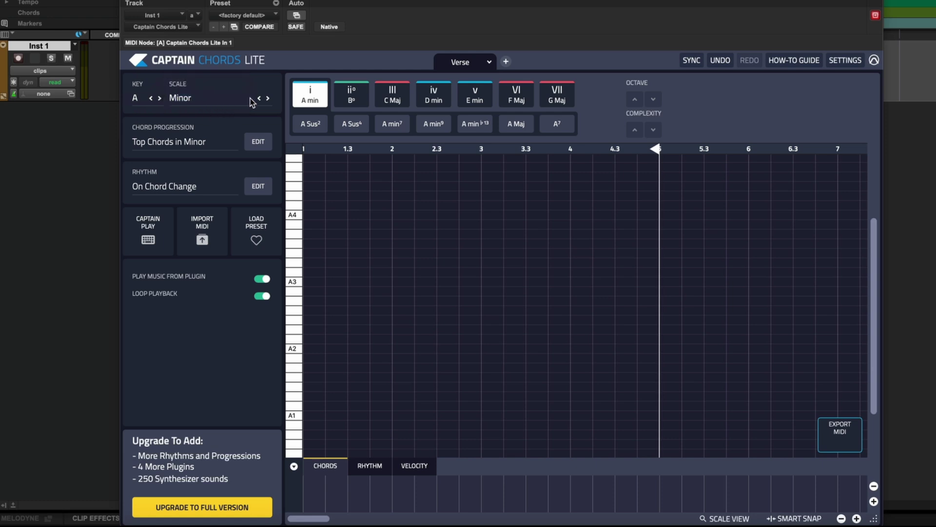
Step: Audition chord options, set the first chord to A min and add three more A min chords
left_click(351, 95)
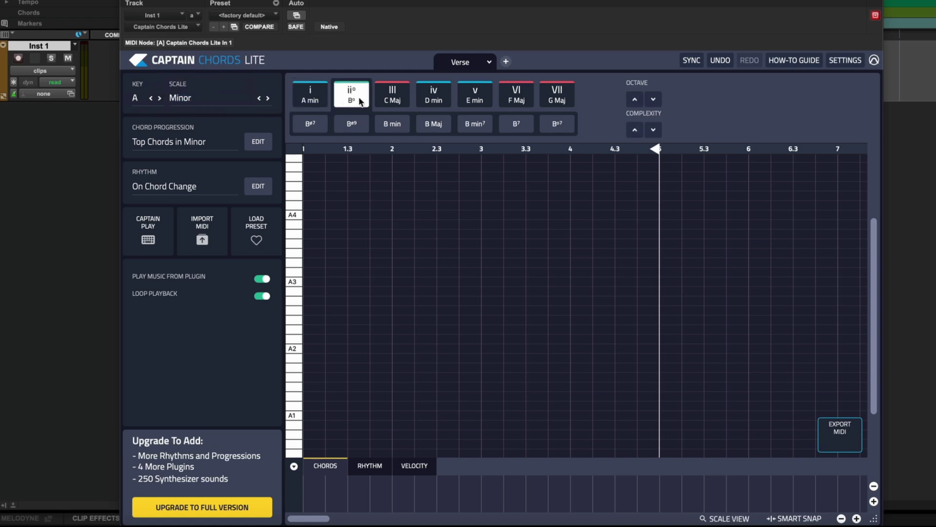
left_click(390, 101)
left_click(433, 99)
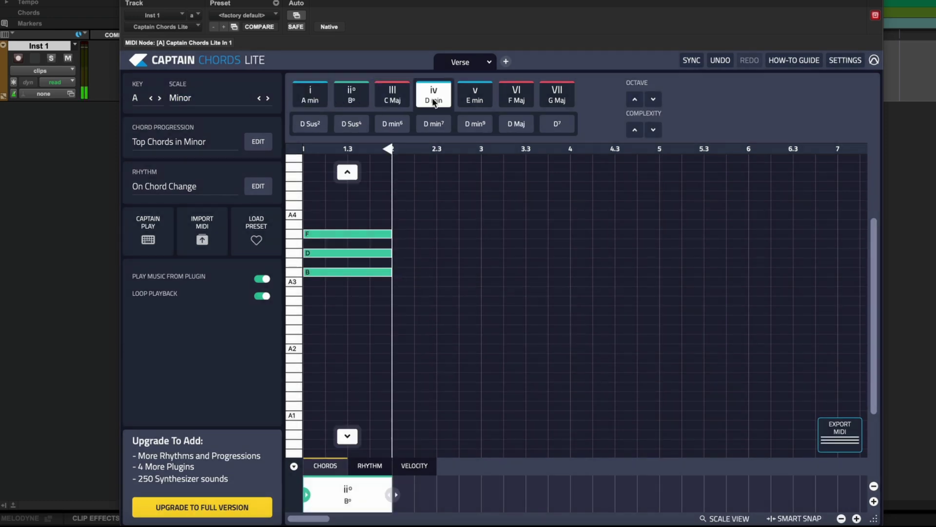
left_click(478, 100)
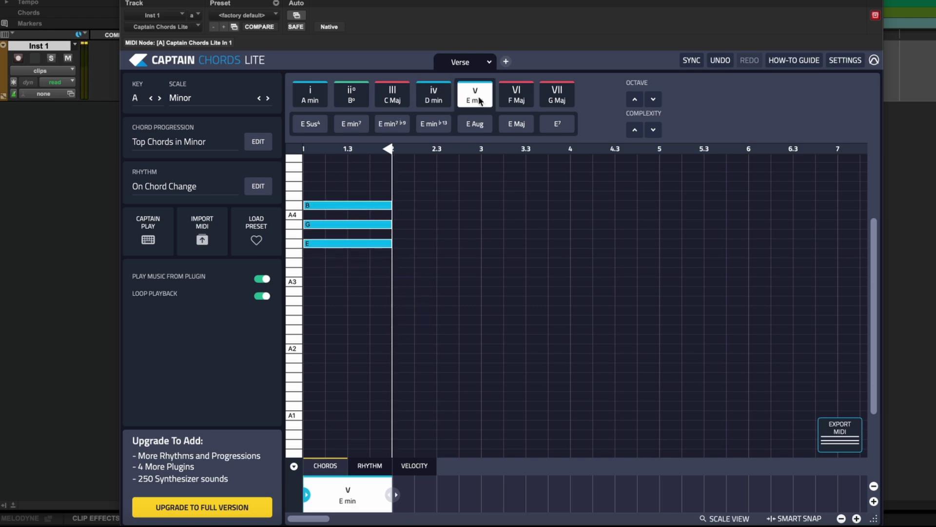
left_click(304, 100)
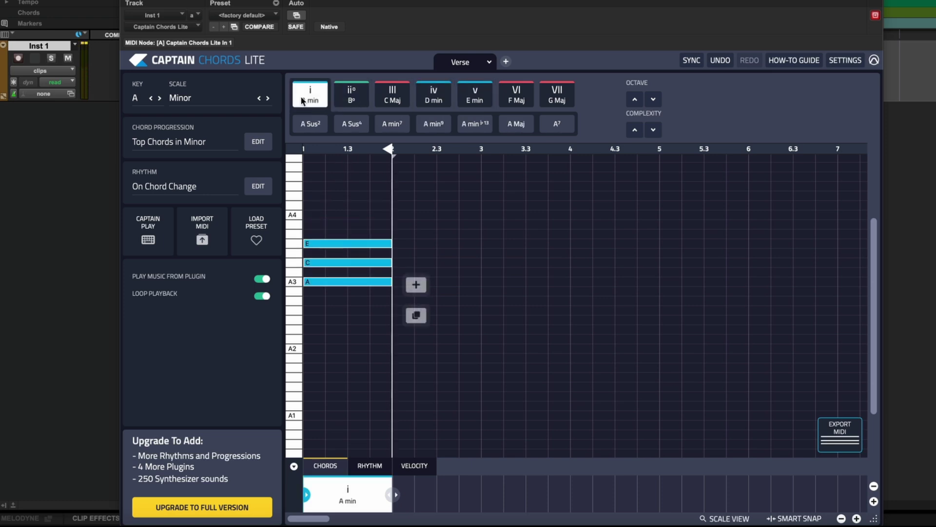
left_click(415, 284)
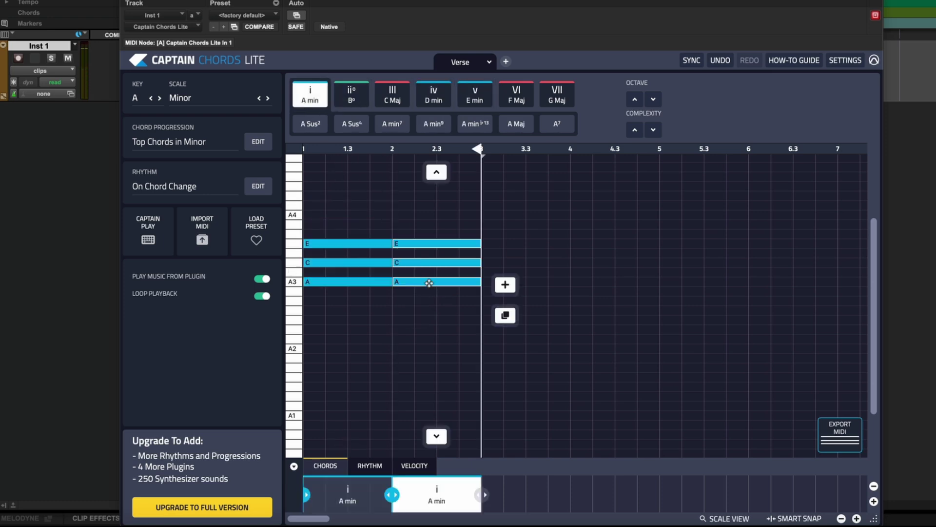
left_click(506, 284)
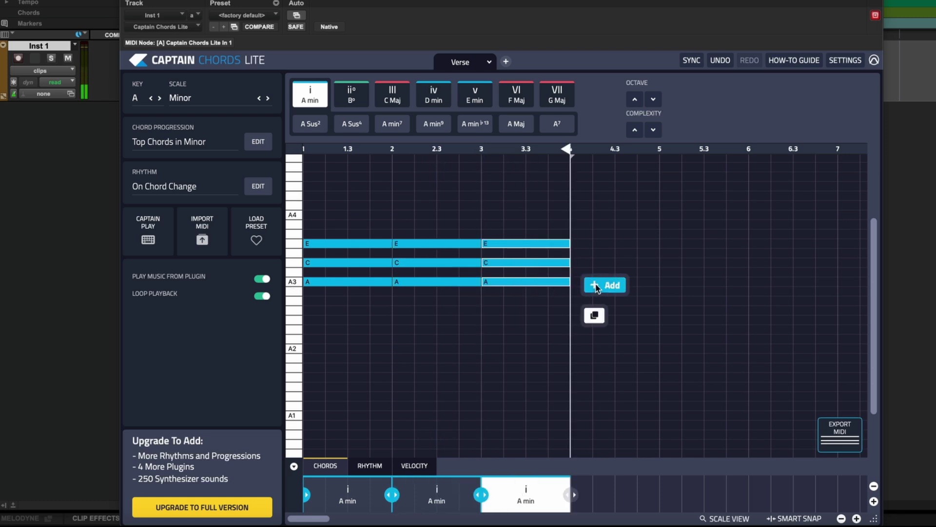
left_click(596, 287)
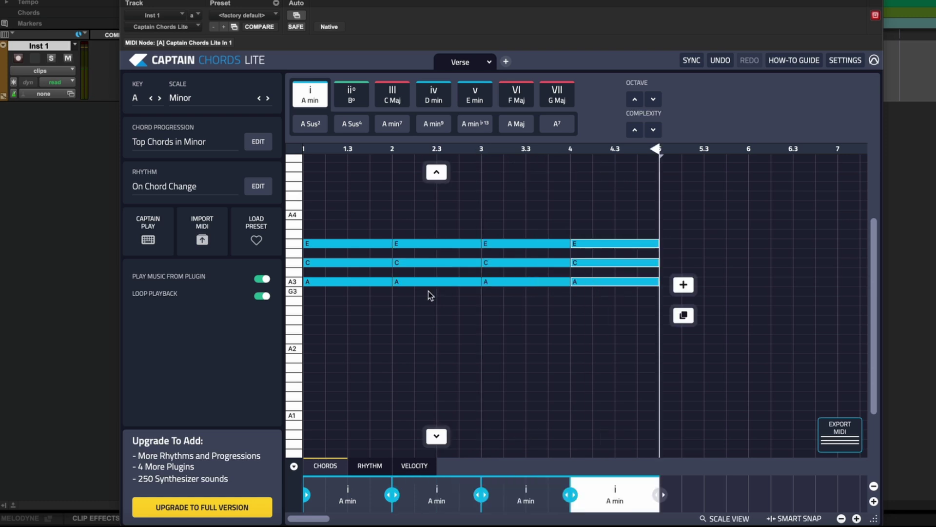
Step: Change chords two to four to D min, E min and F Maj, then play it
left_click(437, 230)
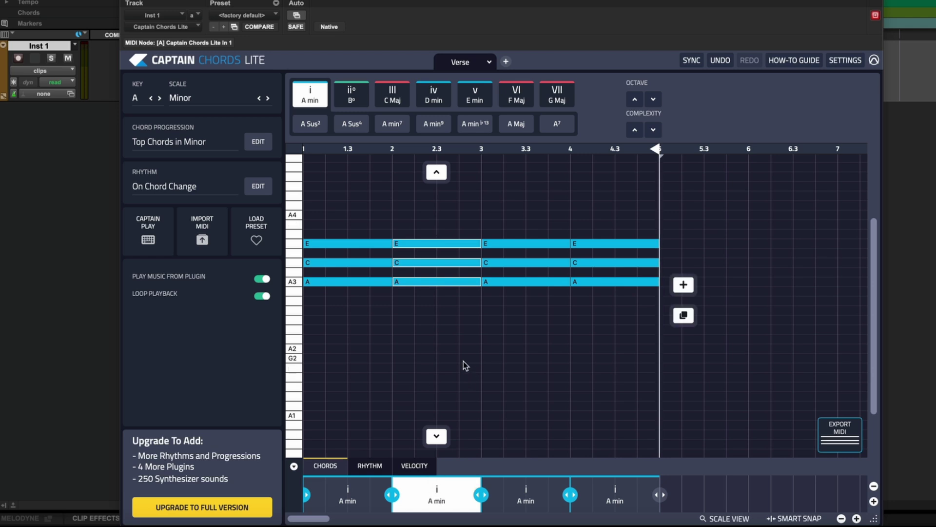
left_click(434, 96)
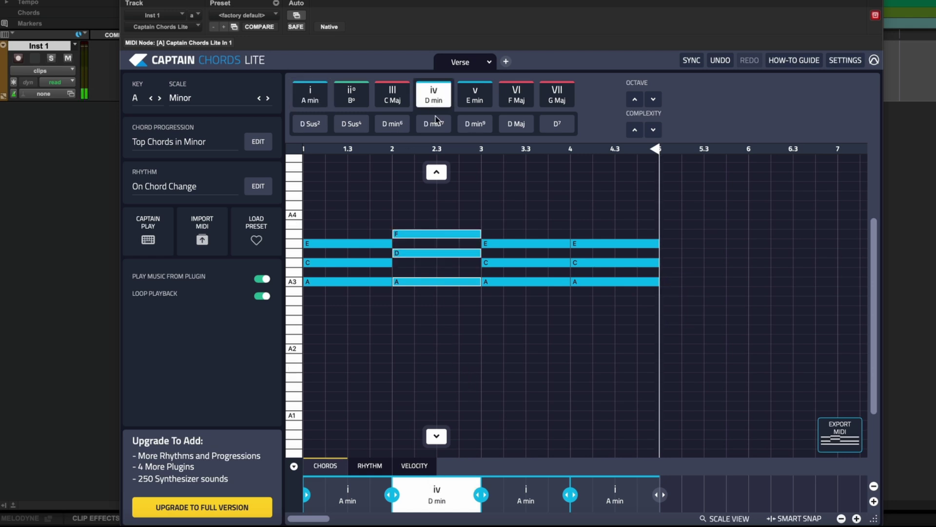
left_click(511, 221)
left_click(471, 108)
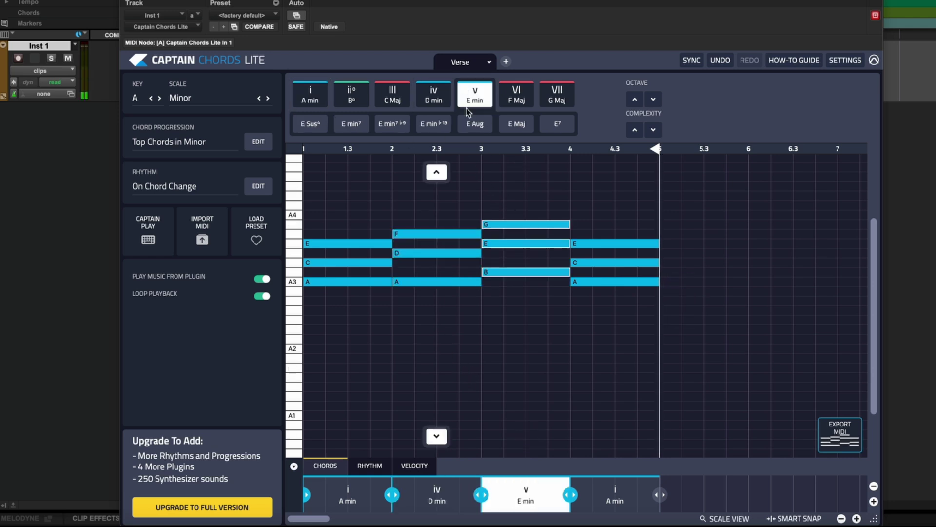
left_click(583, 224)
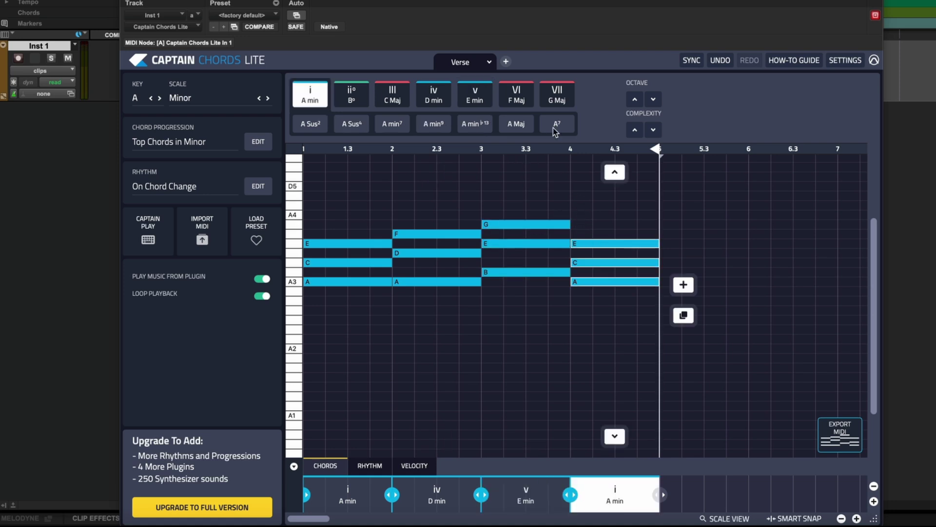
left_click(516, 95)
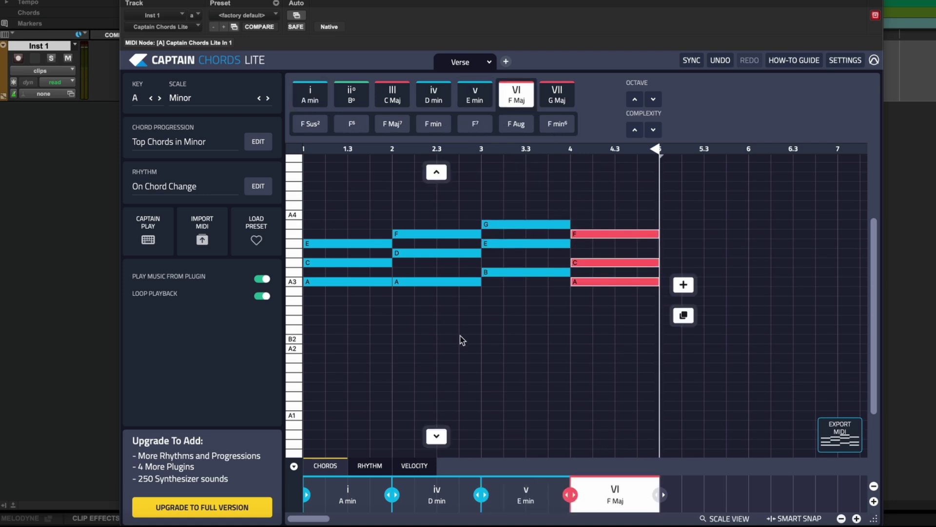
key("space")
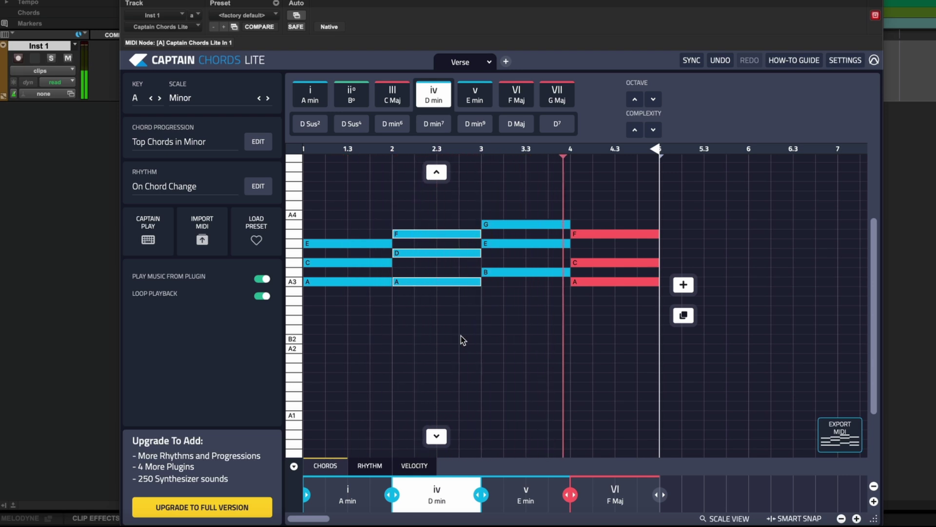
Step: Add A4, B4 and a C5 held to bar 3.3 over the second chord, then audition
key("space")
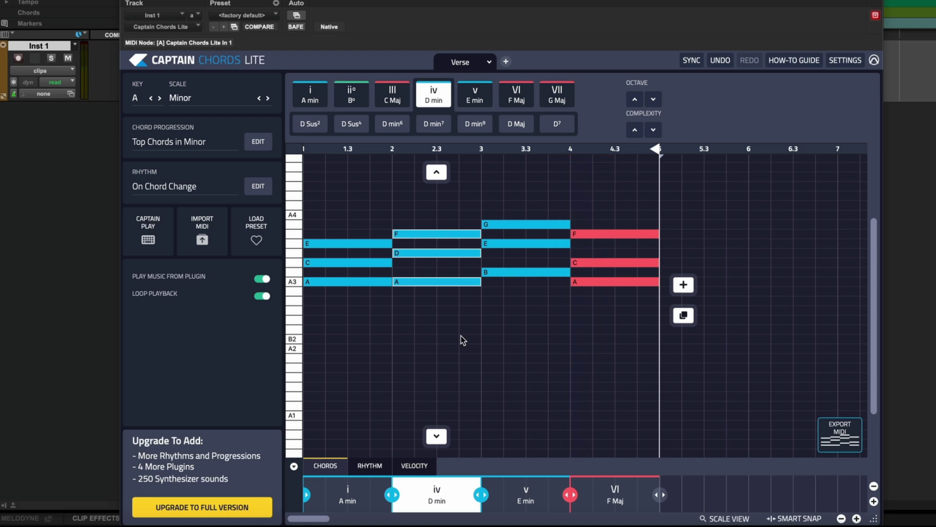
left_click(425, 216)
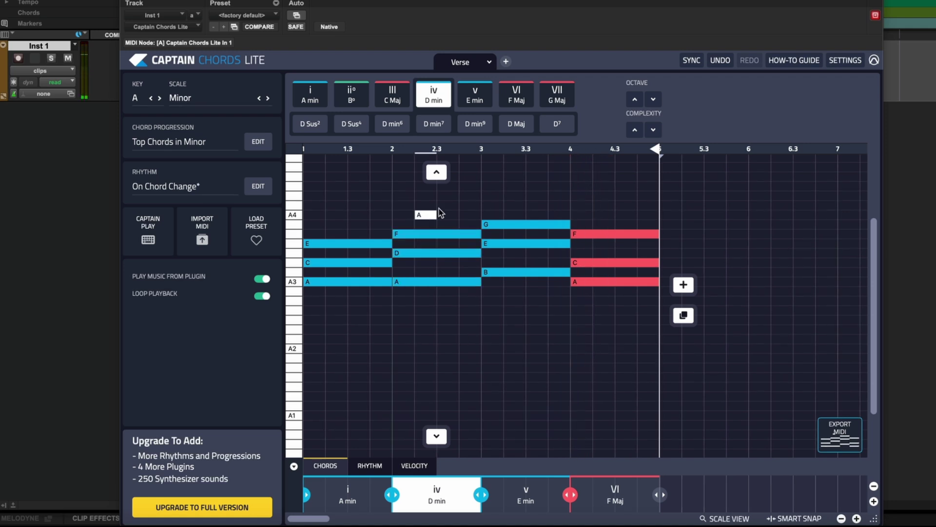
left_click(441, 205)
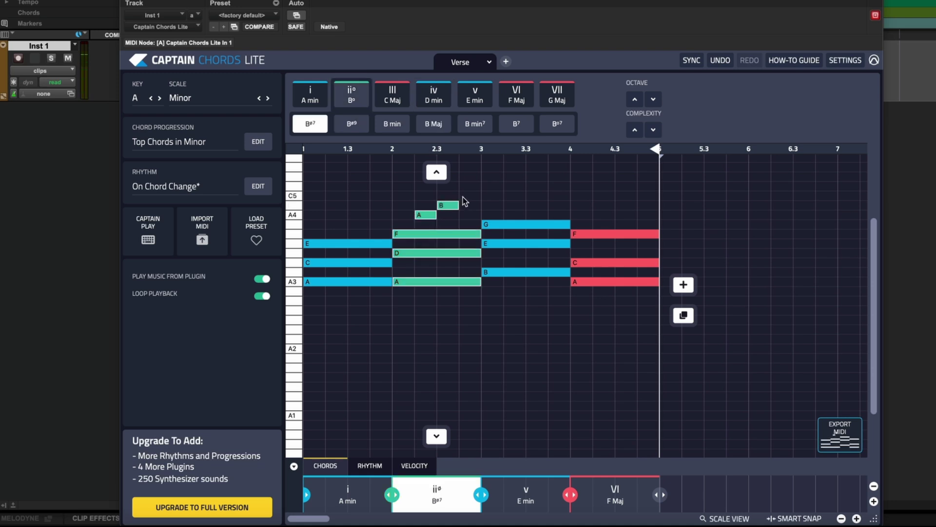
left_click(471, 196)
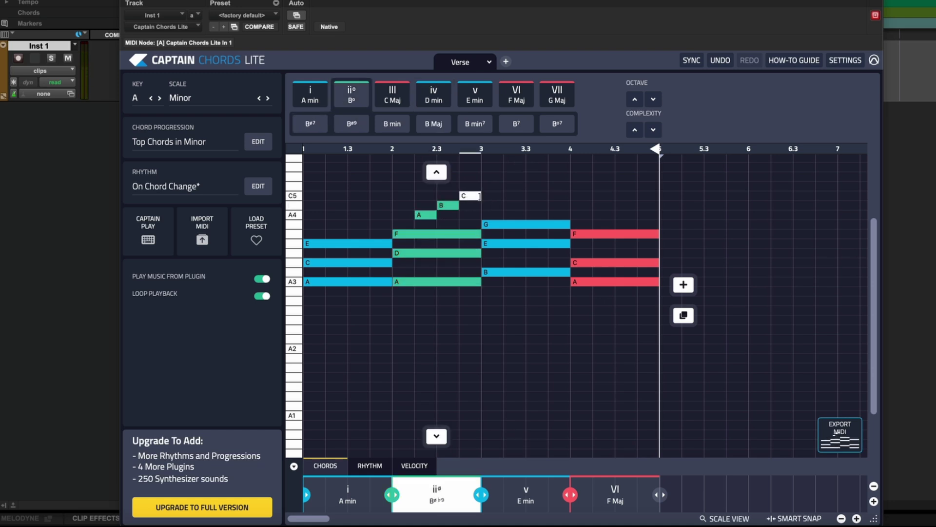
left_click_drag(480, 197, 521, 206)
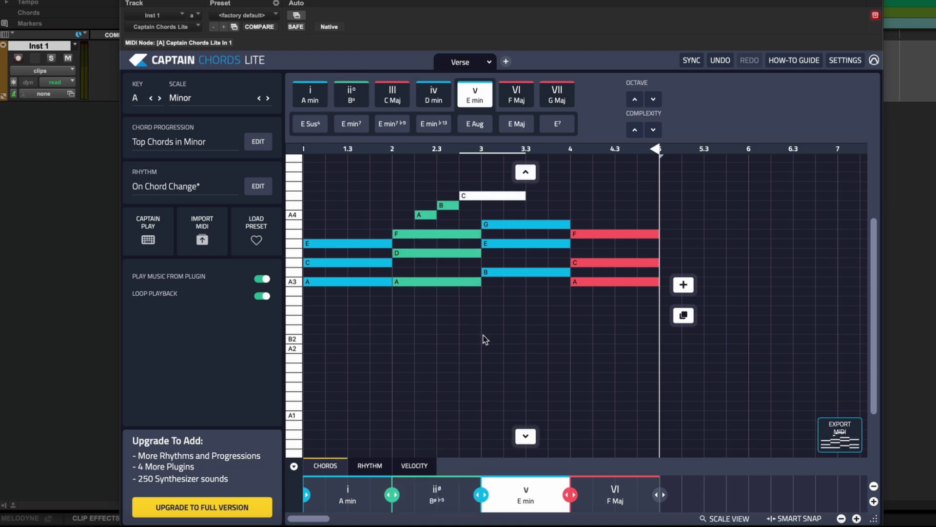
key("space")
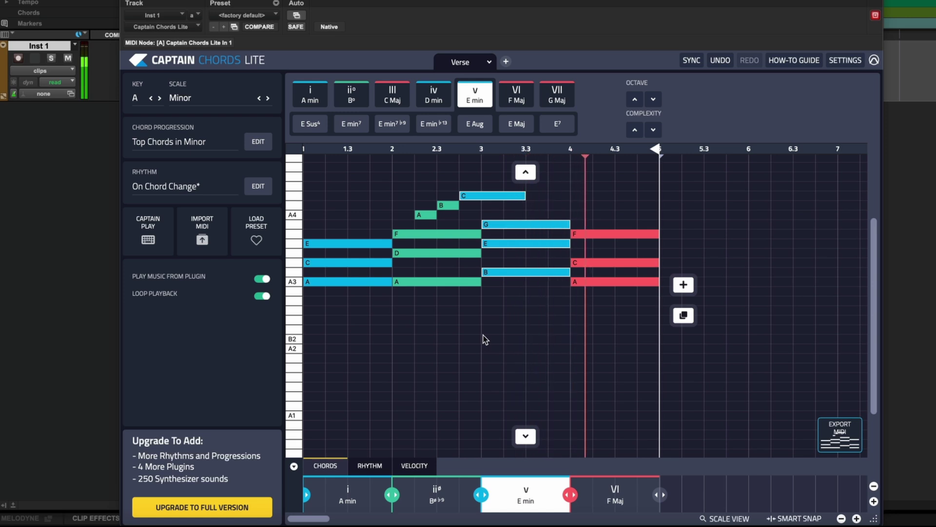
left_click(596, 307)
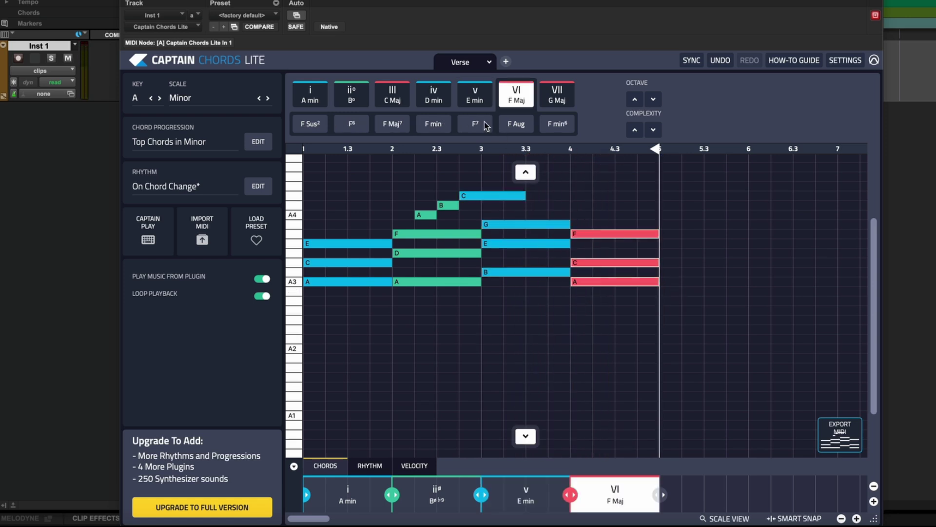
Step: Make the last chord F Maj⁷ inverted downward and audition the progression
left_click(393, 123)
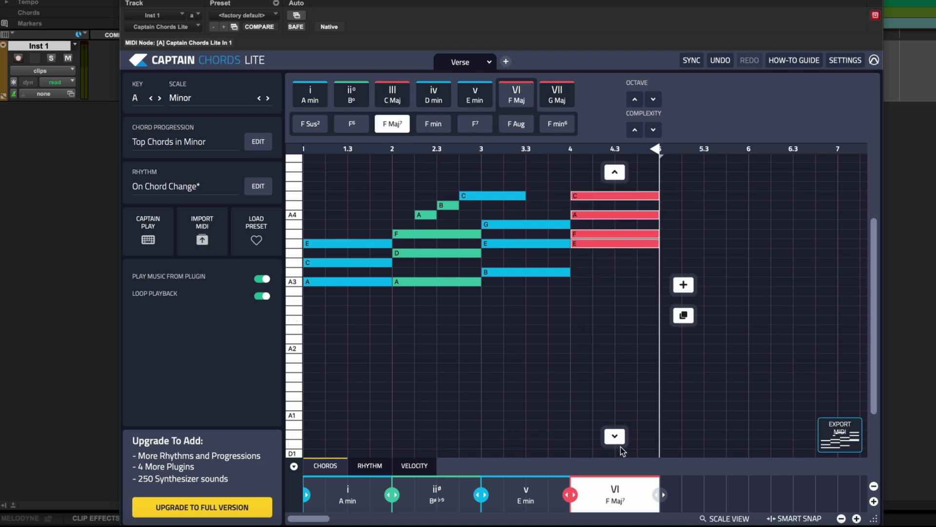
left_click(615, 436)
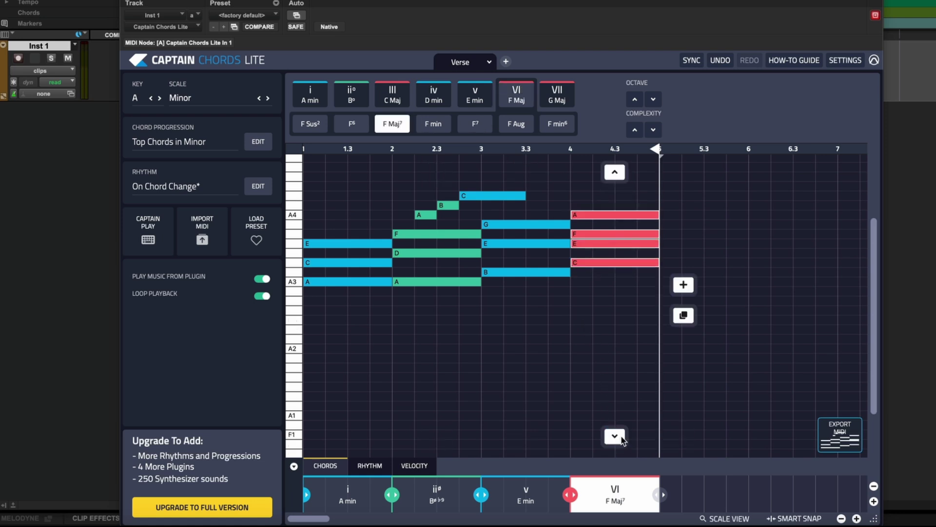
key("space")
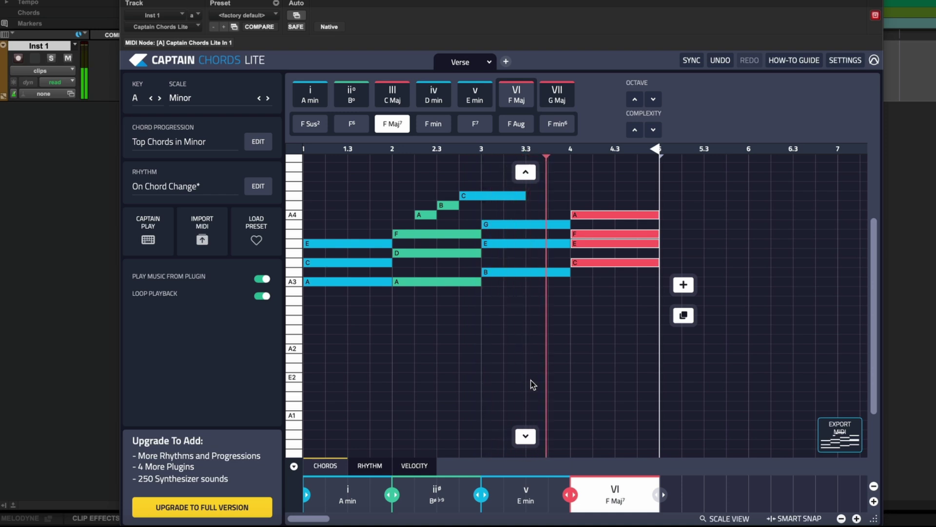
key("space")
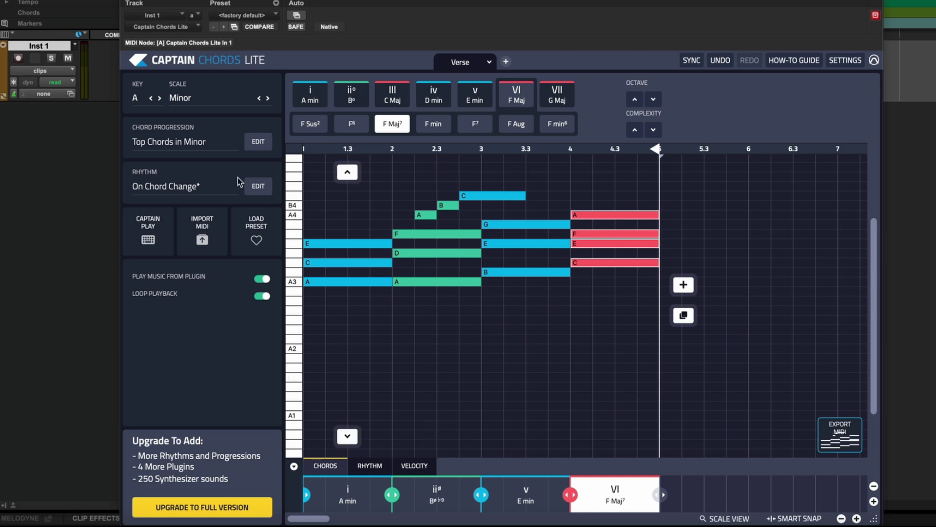
Step: Apply the i-VII-v-VI preset so the chords read A min, G Maj, E min, F Maj
left_click(258, 142)
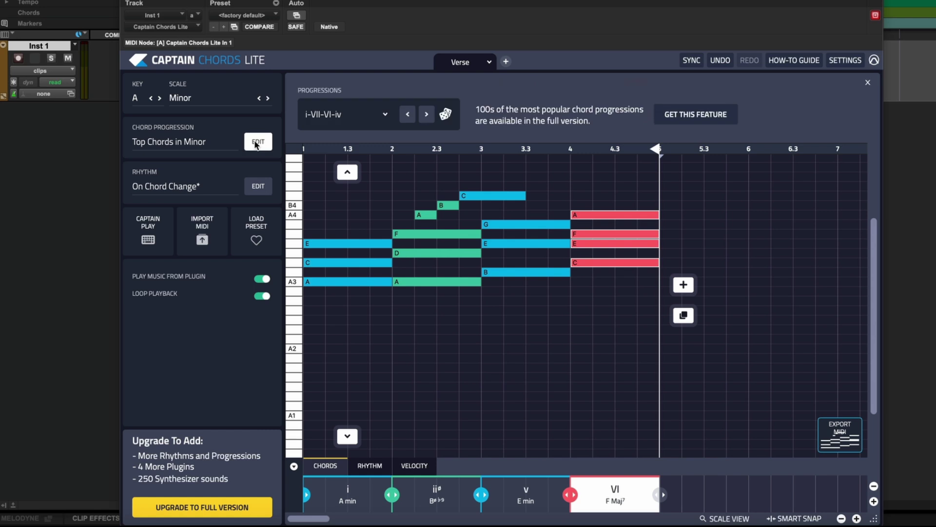
left_click(330, 115)
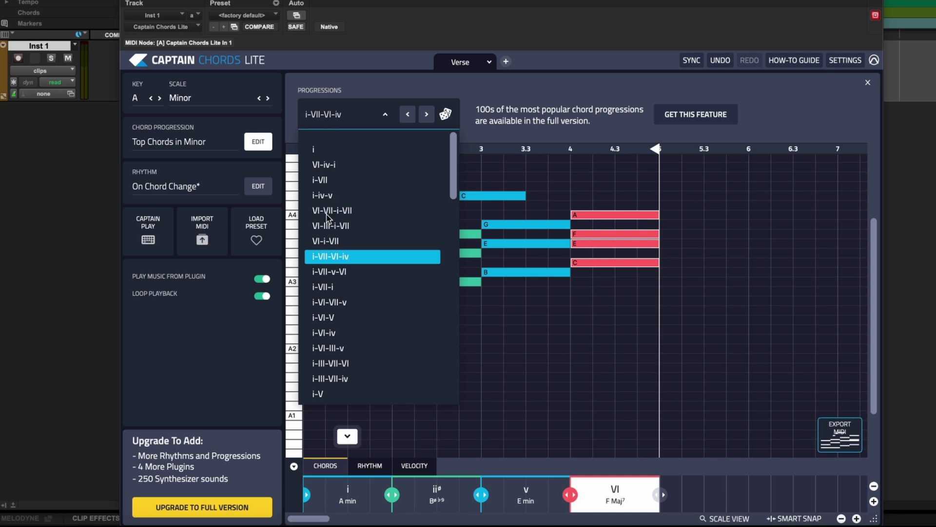
left_click(332, 273)
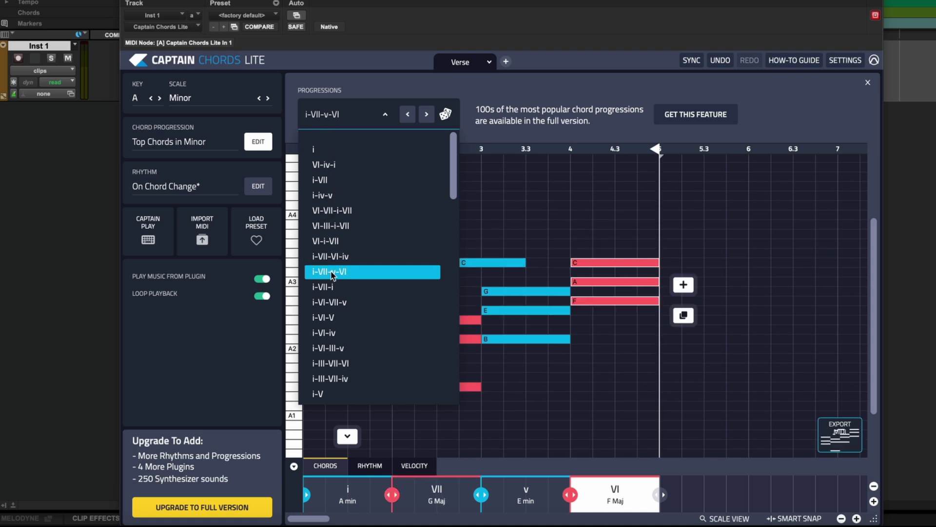
left_click(563, 238)
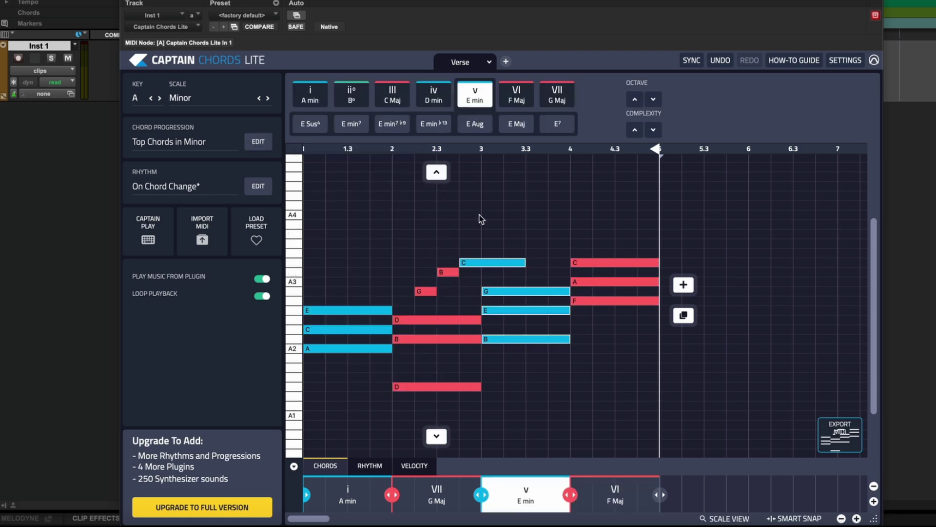
Step: Play the progression, then shift all four chords up one octave to start on A3
key("space")
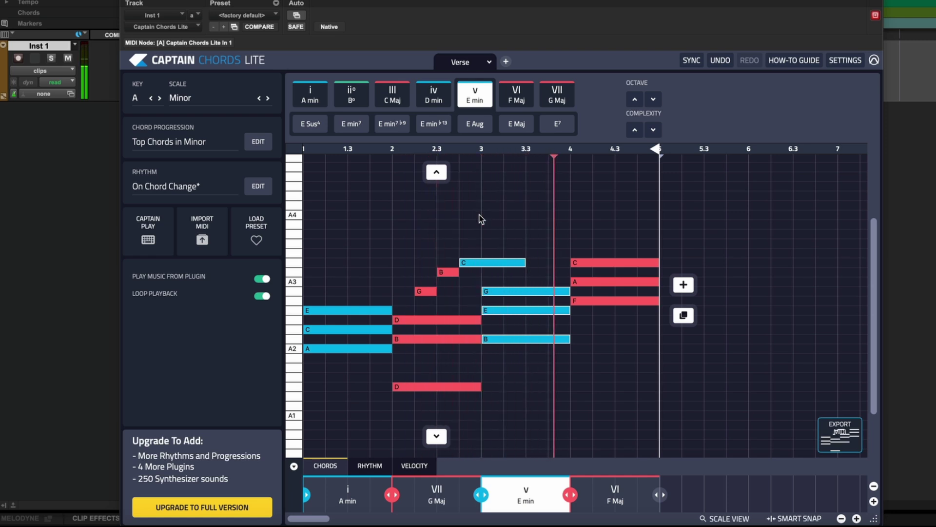
key("space")
key("ctrl+a")
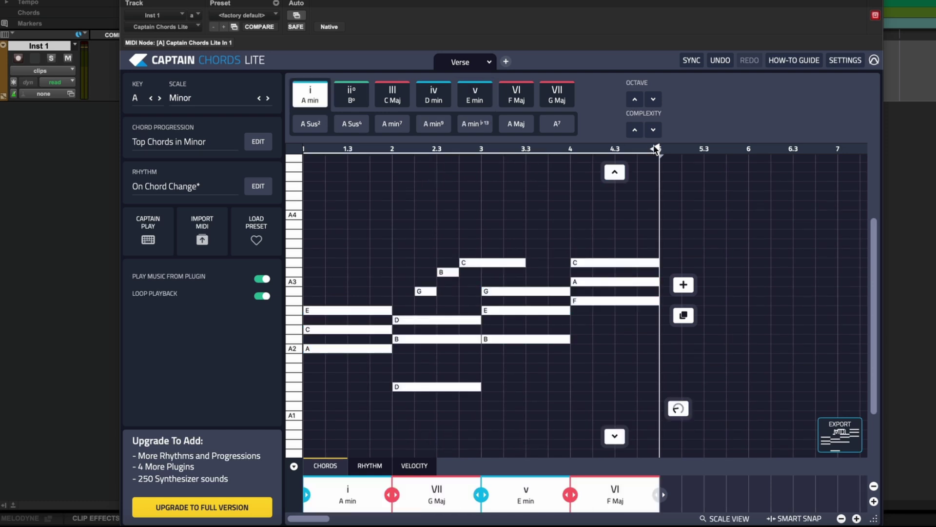
left_click(636, 103)
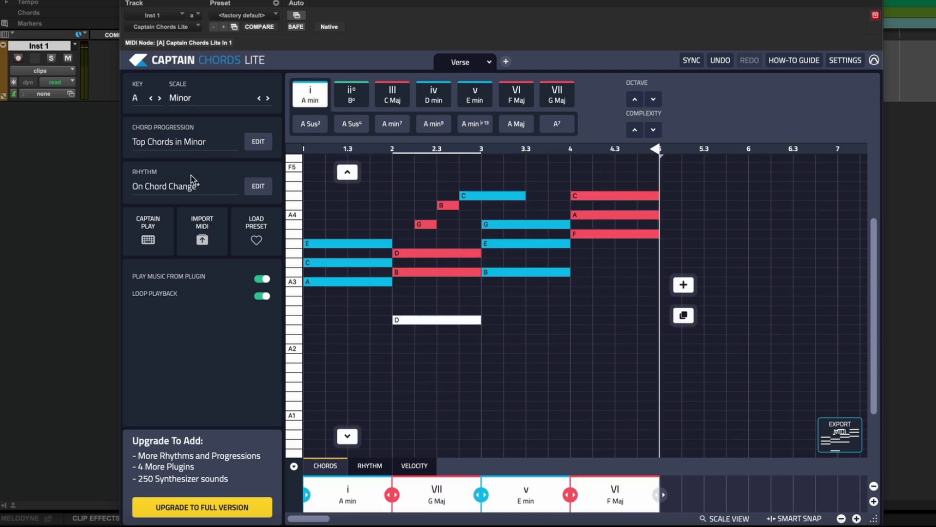
Step: Switch the chord rhythm preset to Action and play back the repeated chord hits
left_click(259, 187)
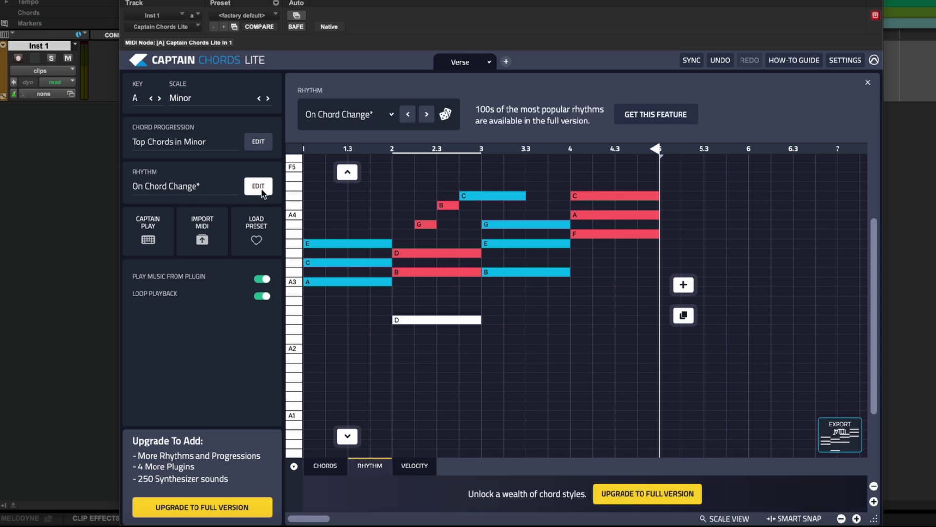
left_click(343, 119)
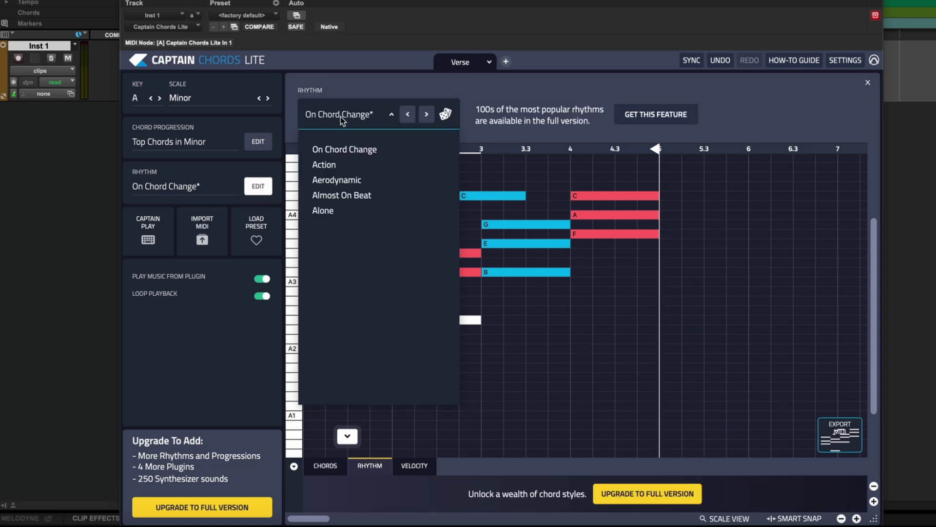
left_click(331, 168)
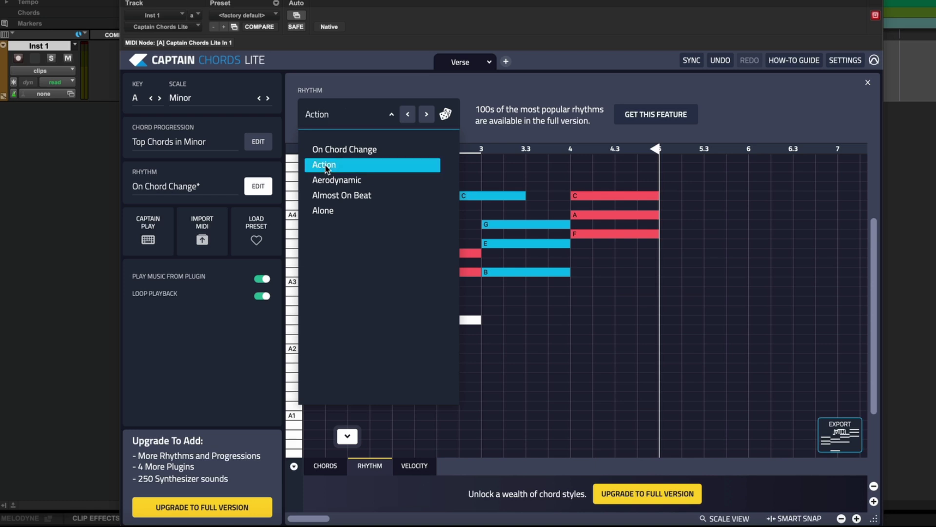
left_click(555, 219)
key("space")
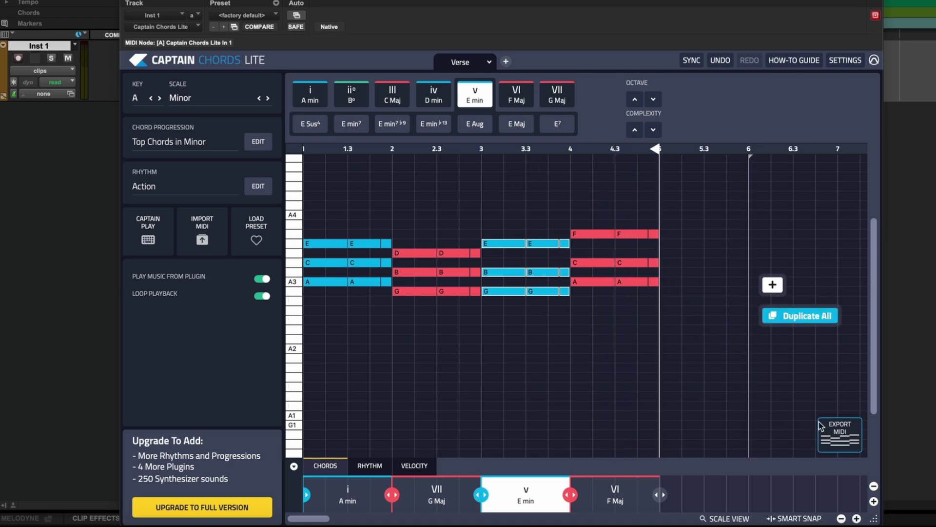
Step: Drop the exported Captain Chords-01 clip on Inst 1, align it to bar 1, and play
left_click_drag(837, 433, 909, 60)
left_click_drag(828, 59, 827, 59)
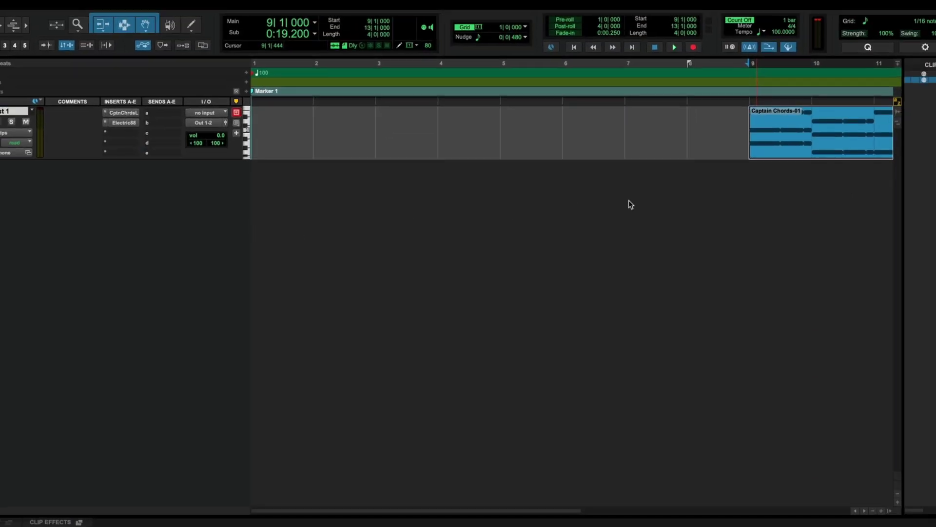
left_click_drag(786, 138, 298, 142)
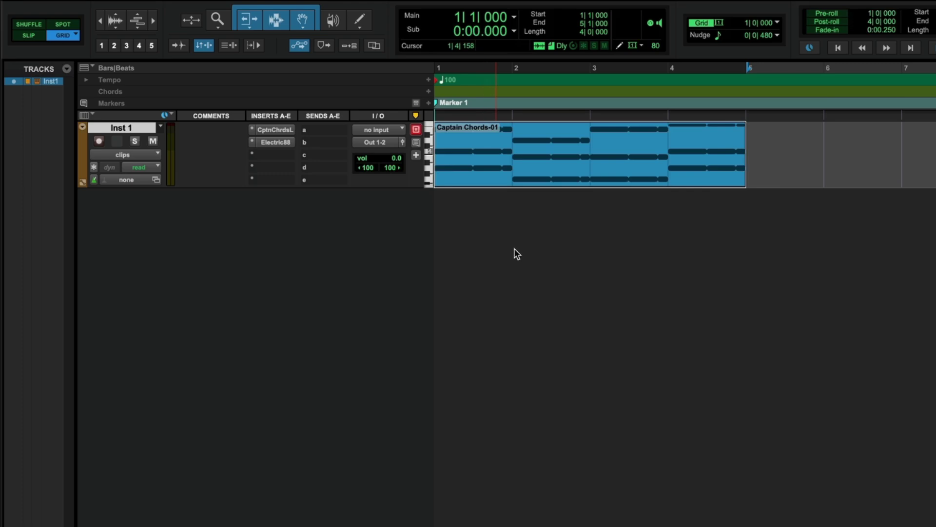
key("space")
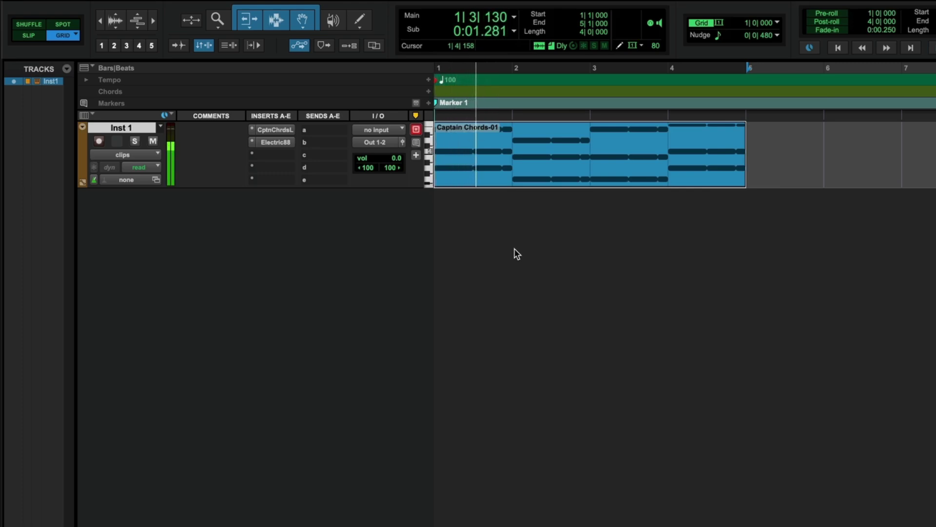